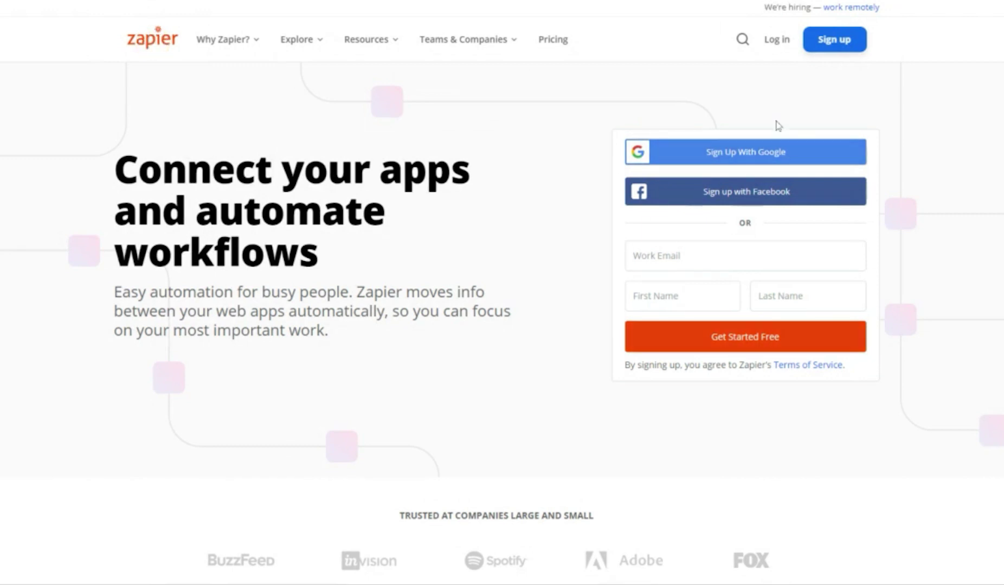
- Log in and start a new Zap triggered by ContentStudio's 'A Post Is Ready to Publish'
{"action": "left_click", "coordinate": [777, 40]}
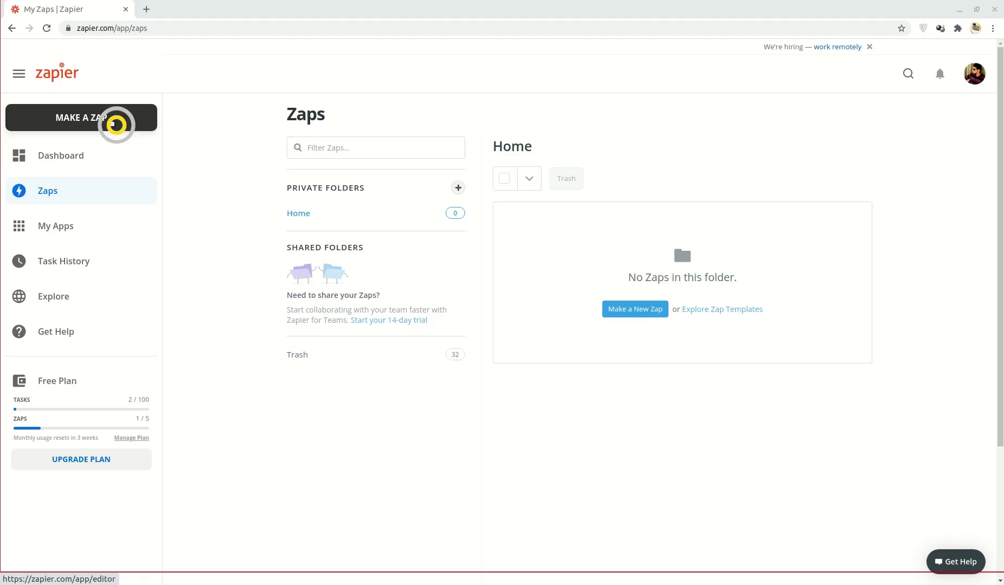
{"action": "left_click", "coordinate": [111, 123]}
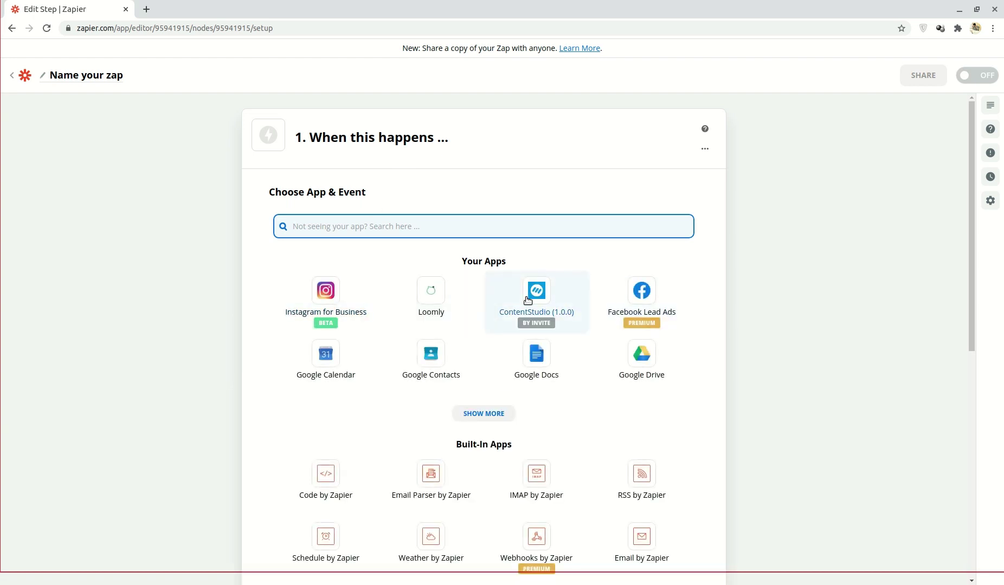
{"action": "left_click", "coordinate": [527, 300]}
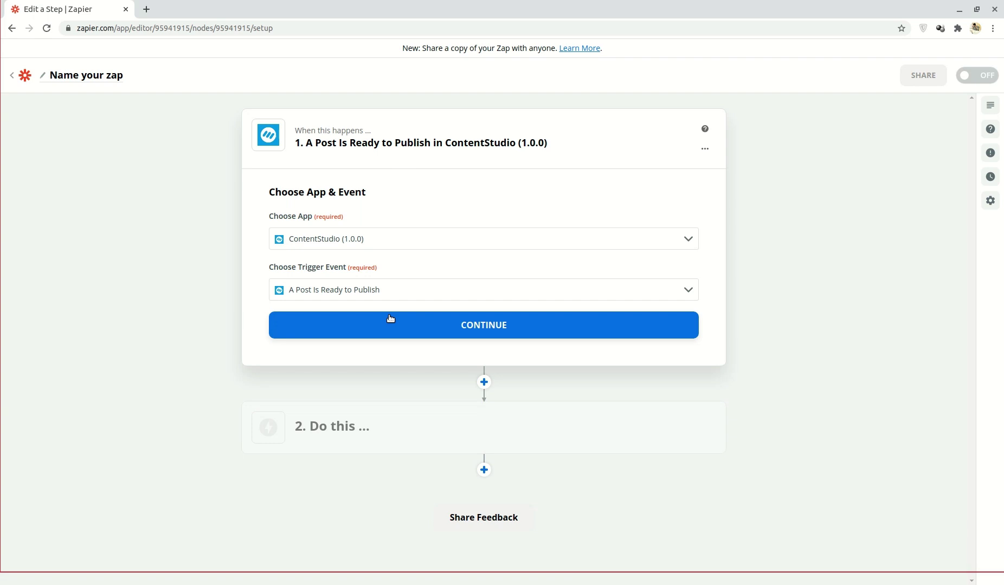
{"action": "left_click", "coordinate": [391, 320]}
{"action": "left_click", "coordinate": [393, 320]}
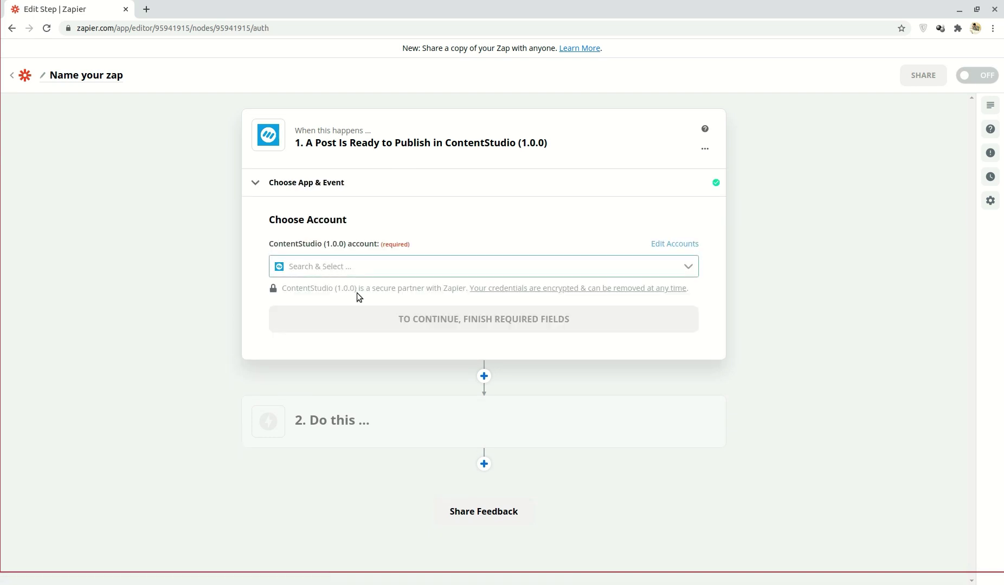
- Connect the existing ContentStudio account to the trigger
{"action": "left_click", "coordinate": [370, 265]}
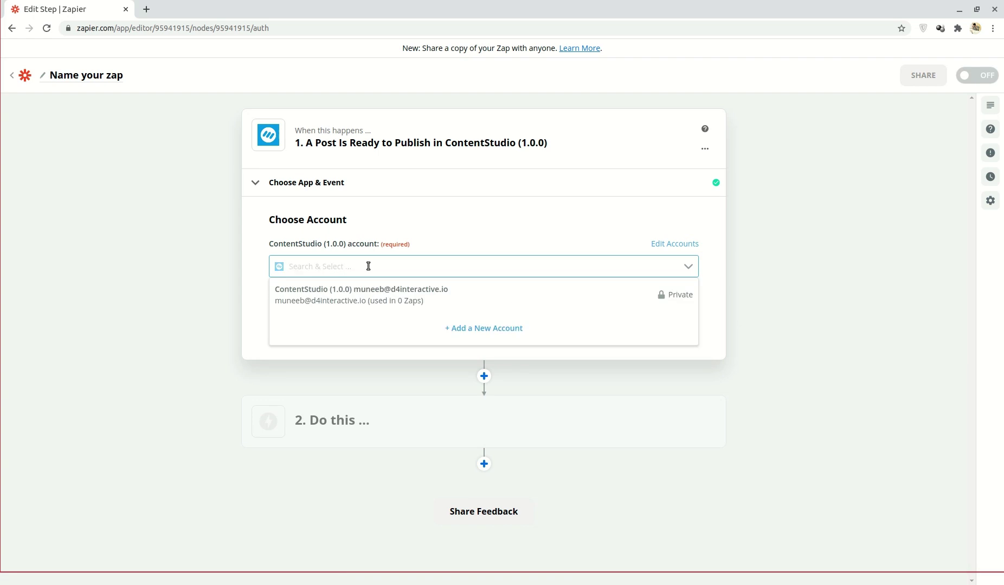
{"action": "left_click", "coordinate": [365, 300]}
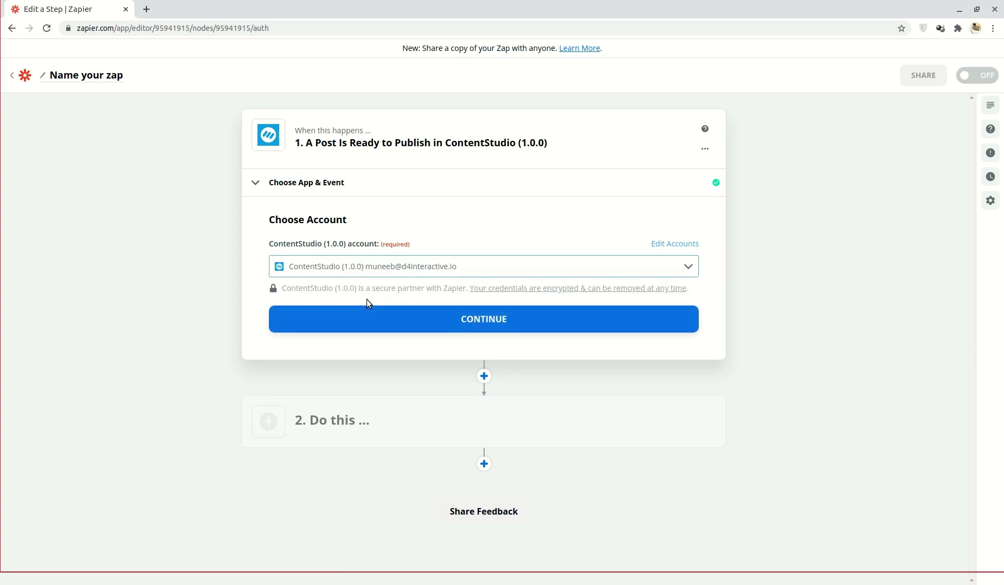
{"action": "left_click", "coordinate": [373, 317]}
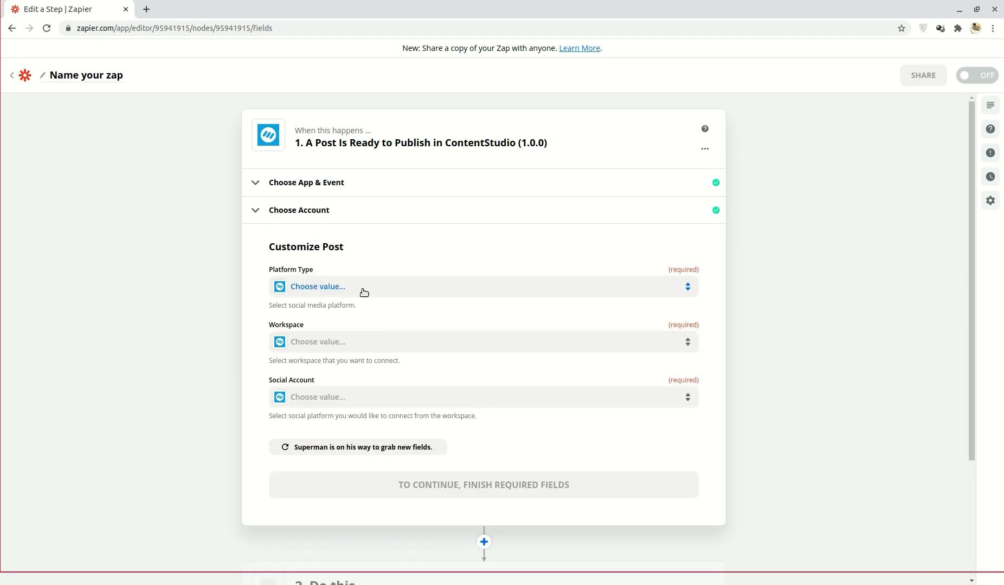
- Set Platform Type to Instagram, the test workspace and Watch Man! account, then test the trigger
{"action": "left_click", "coordinate": [364, 293]}
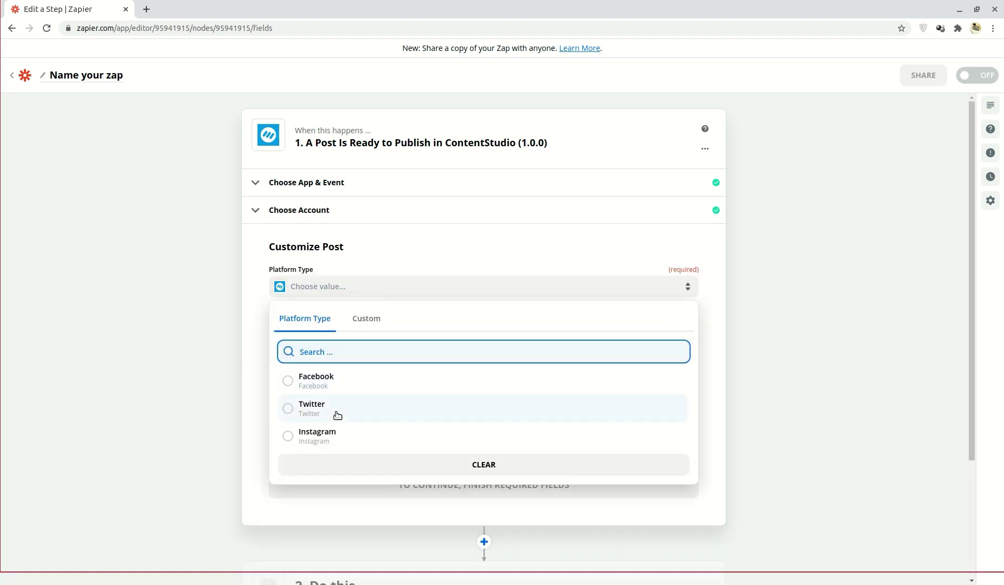
{"action": "left_click", "coordinate": [330, 445]}
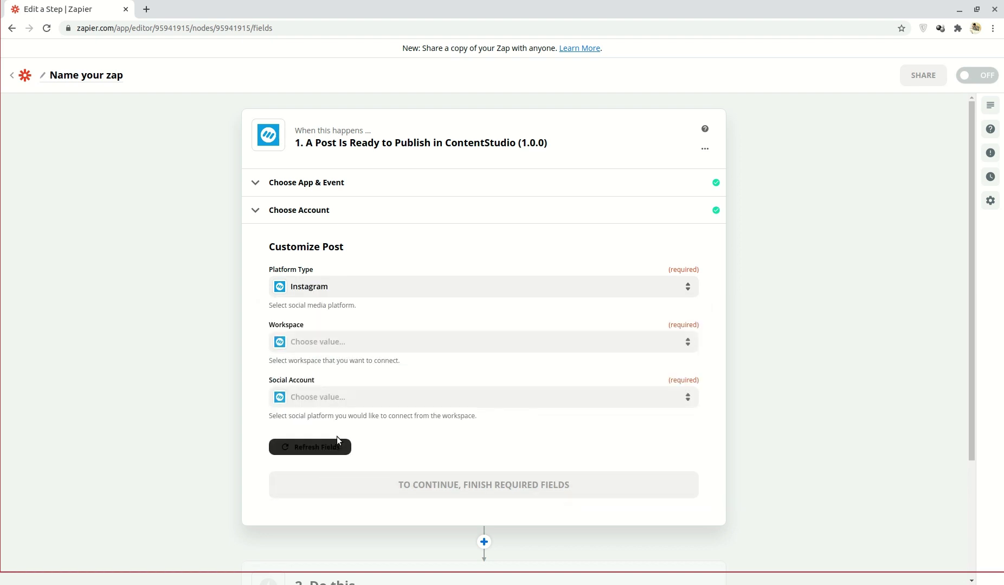
{"action": "left_click", "coordinate": [371, 351]}
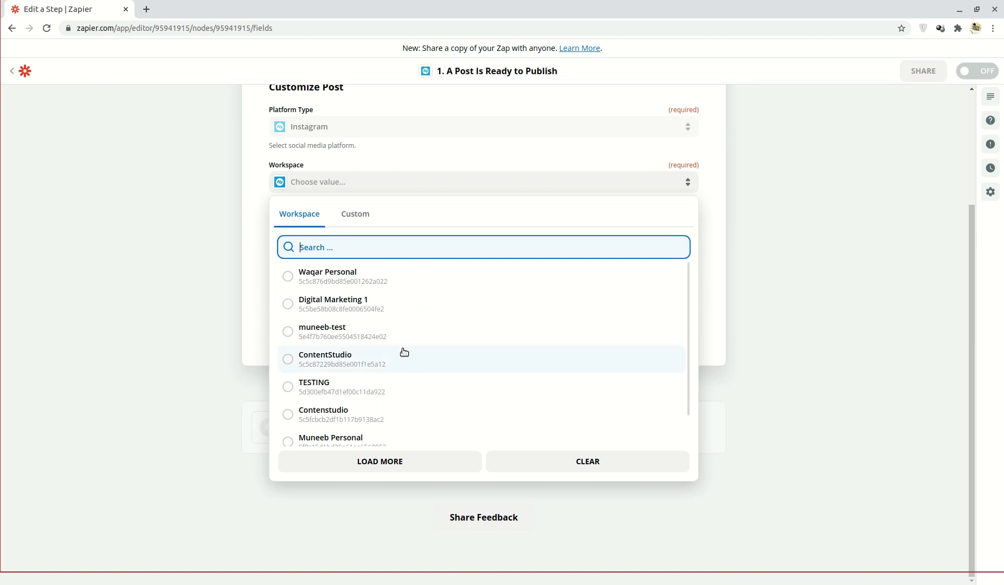
{"action": "left_click", "coordinate": [348, 333]}
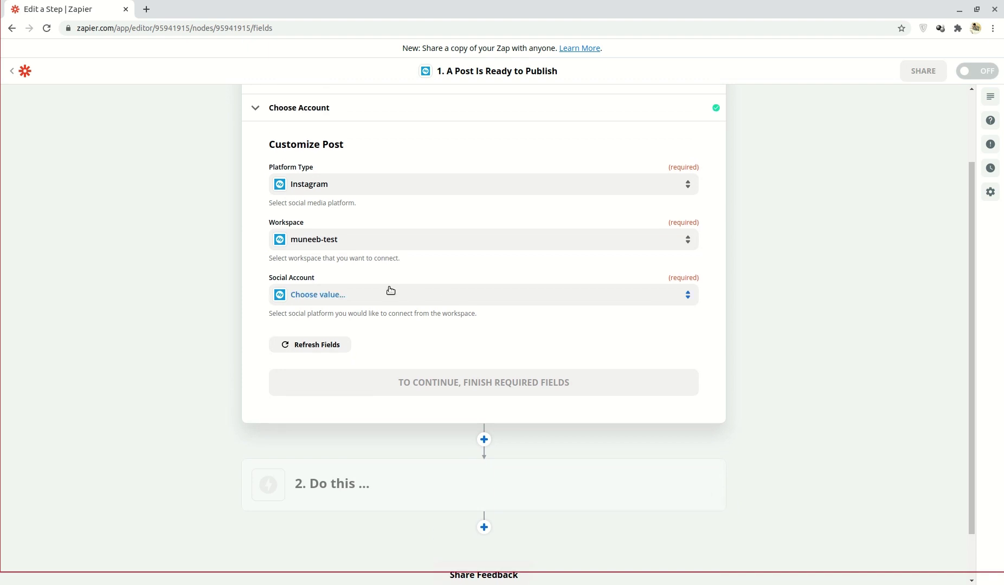
{"action": "left_click", "coordinate": [390, 292]}
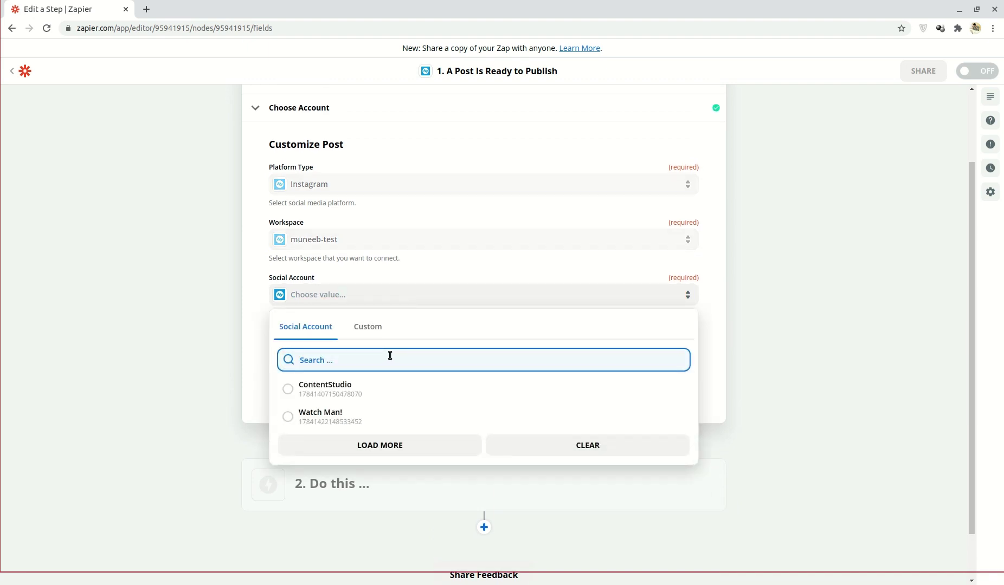
{"action": "left_click", "coordinate": [348, 420]}
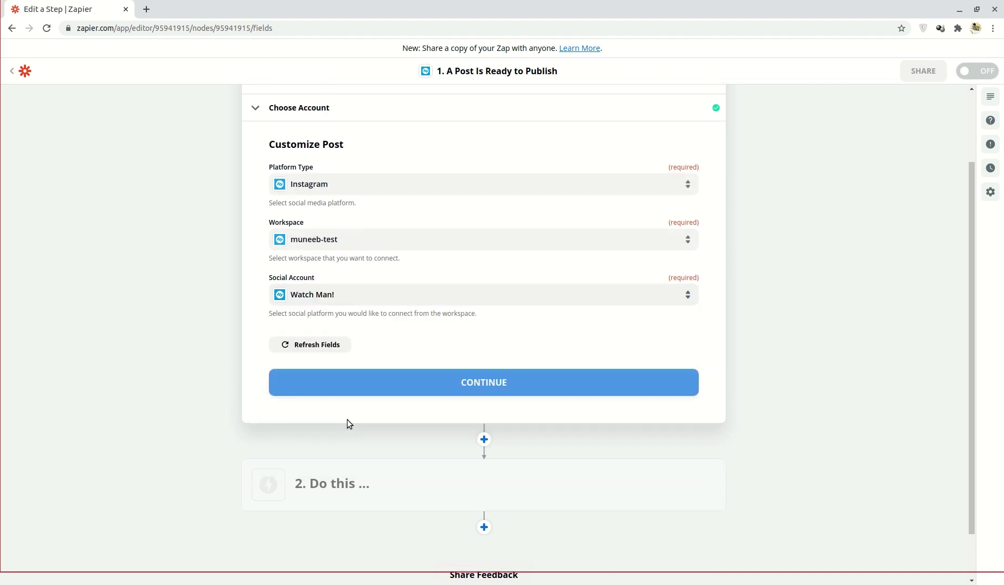
{"action": "left_click", "coordinate": [410, 383]}
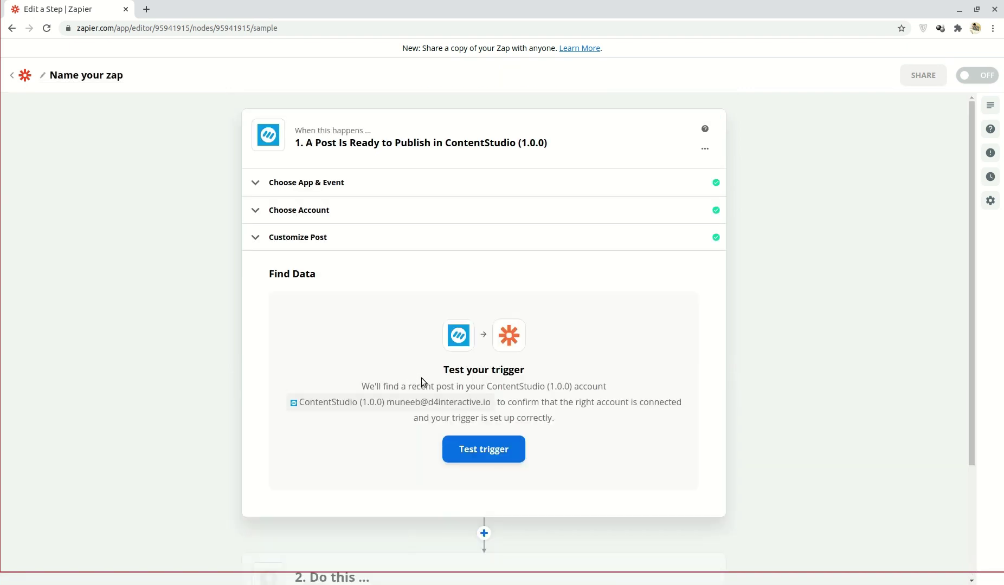
{"action": "left_click", "coordinate": [475, 452]}
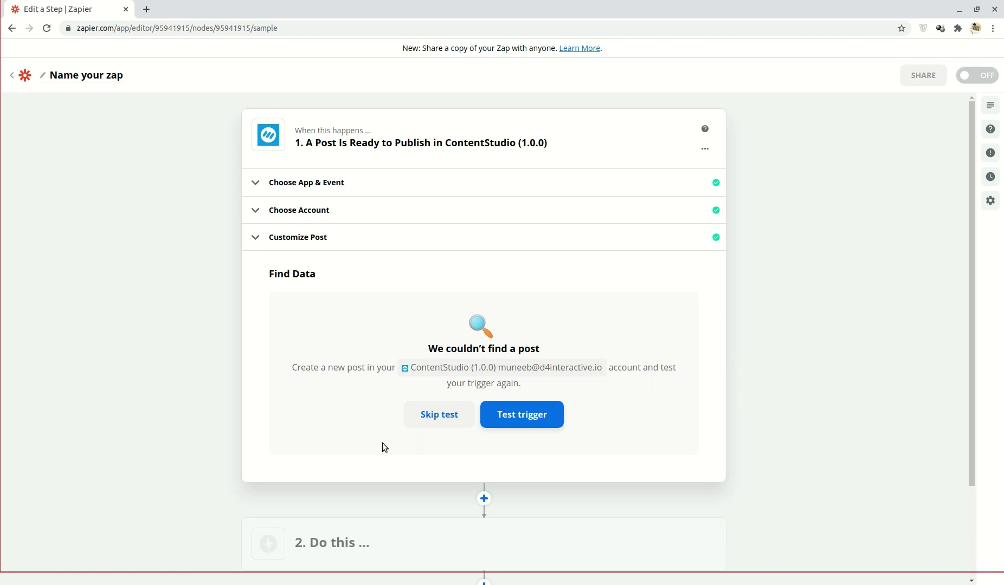
- Skip the trigger test, accepting an example ContentStudio post as sample data
{"action": "left_click", "coordinate": [435, 416]}
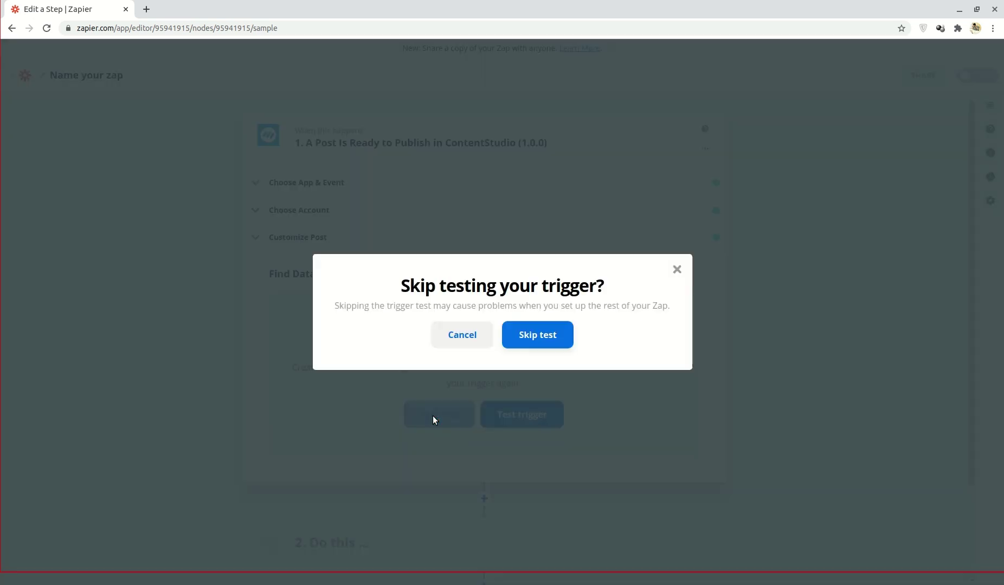
{"action": "left_click", "coordinate": [528, 340]}
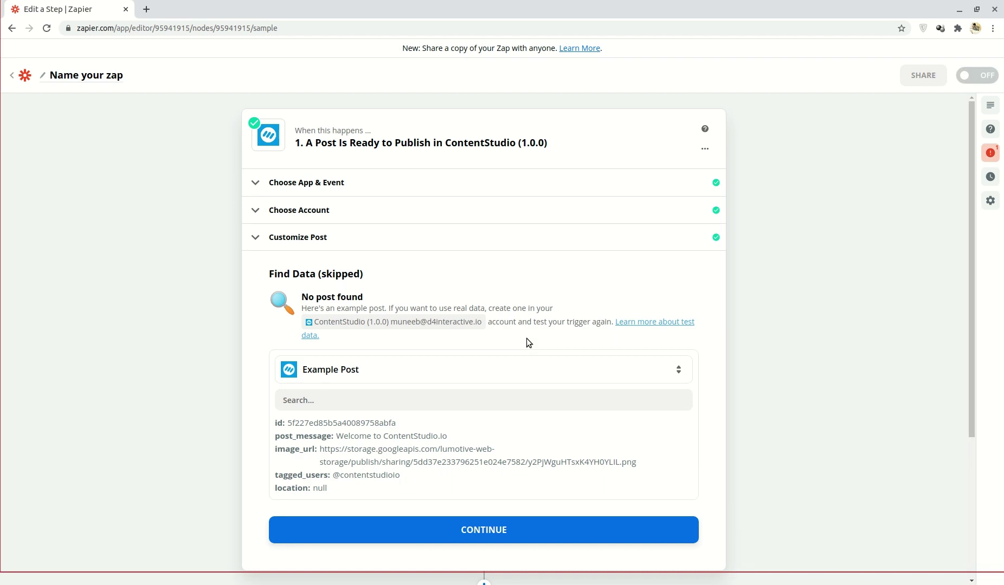
{"action": "scroll", "coordinate": [530, 340], "scroll_direction": "down", "scroll_amount": 2}
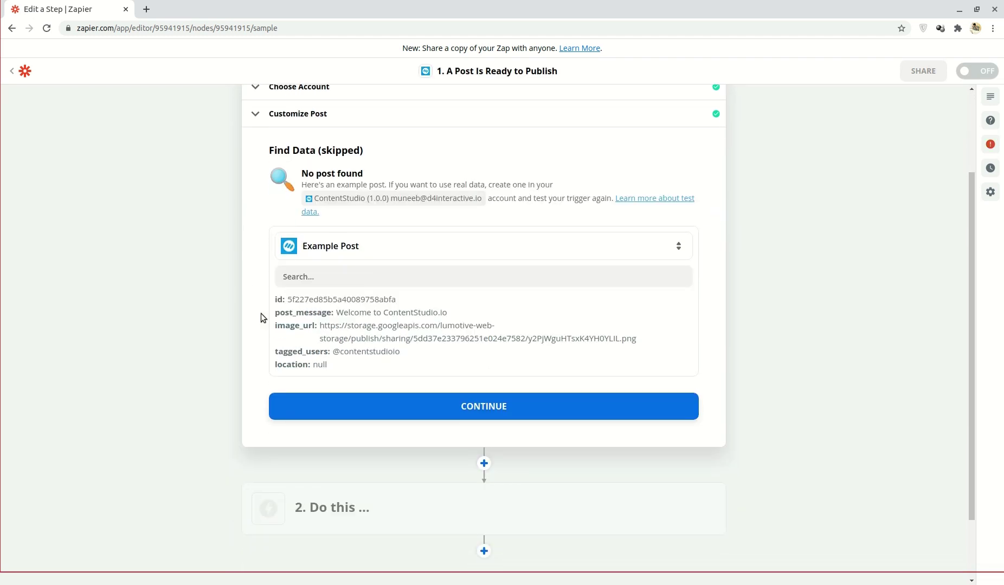
{"action": "left_click", "coordinate": [476, 411]}
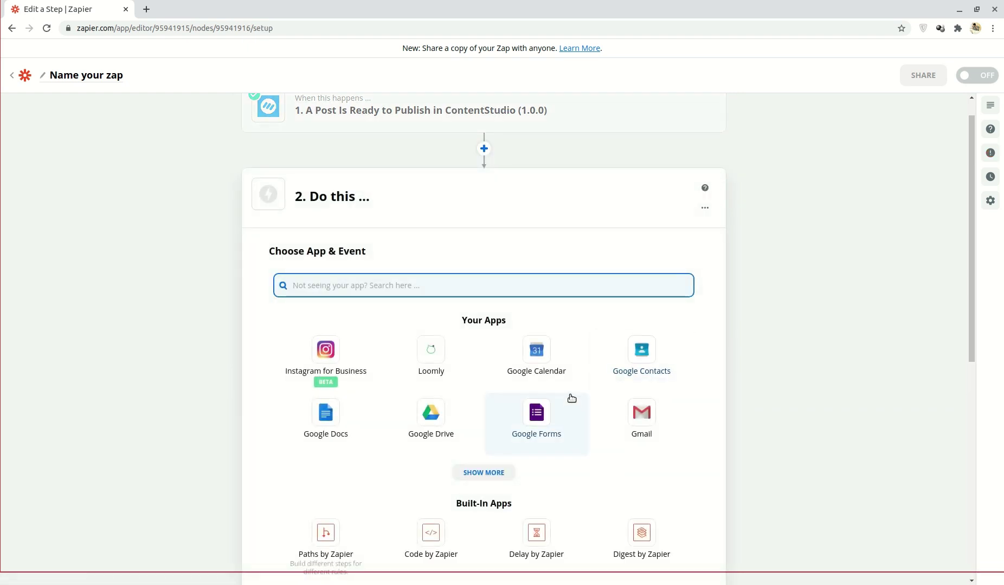
- Choose Instagram for Business as the action app for step 2
{"action": "left_click", "coordinate": [359, 279]}
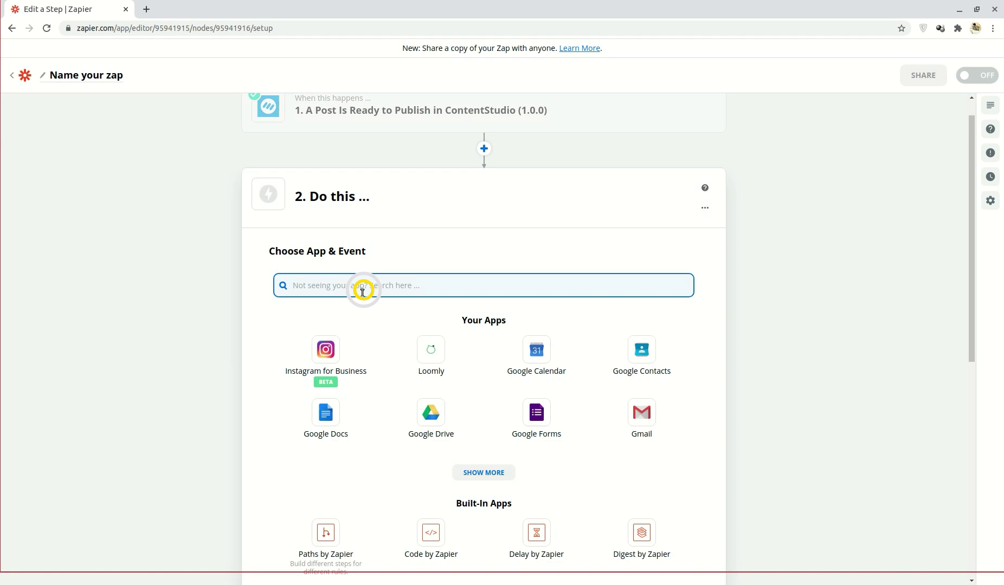
{"action": "left_click", "coordinate": [321, 357]}
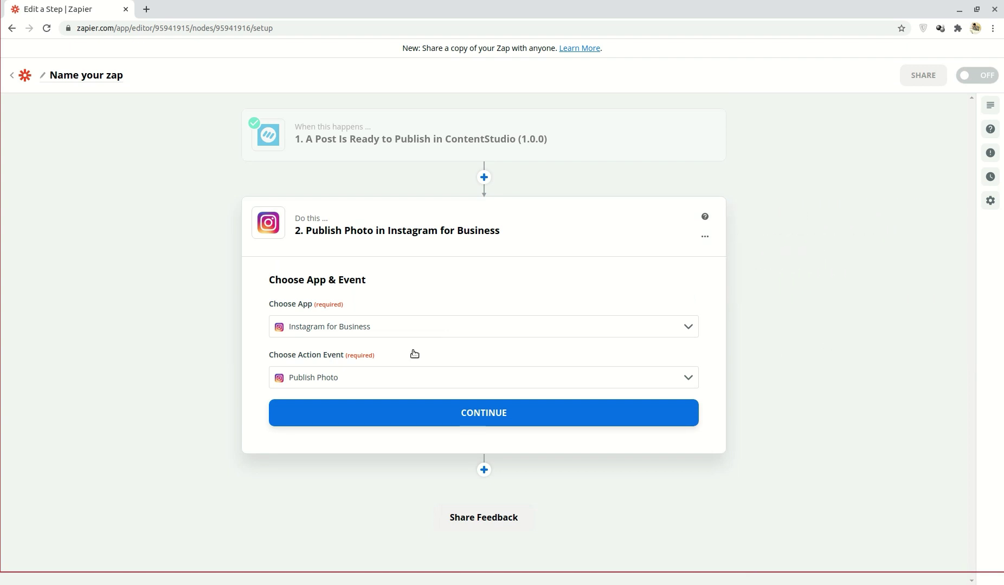
{"action": "left_click", "coordinate": [408, 410]}
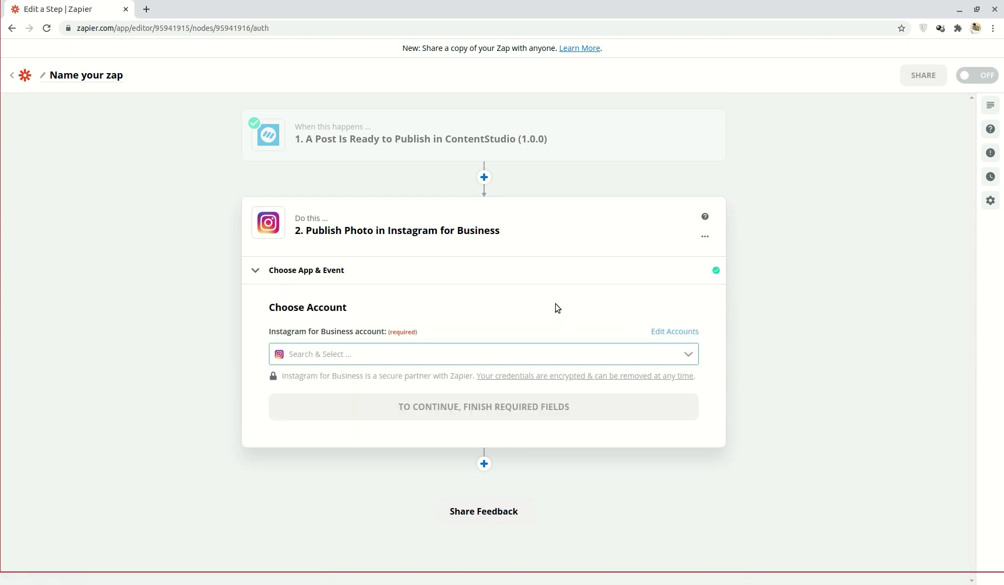
- Connect the Instagram for Business account to the Publish Photo action
{"action": "left_click", "coordinate": [451, 354]}
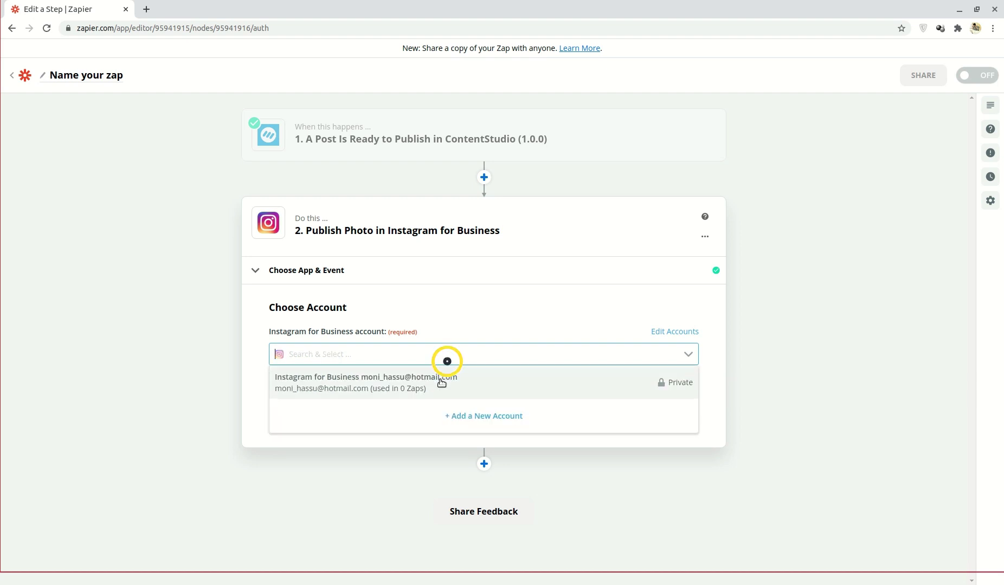
{"action": "left_click", "coordinate": [442, 381]}
{"action": "left_click", "coordinate": [425, 407]}
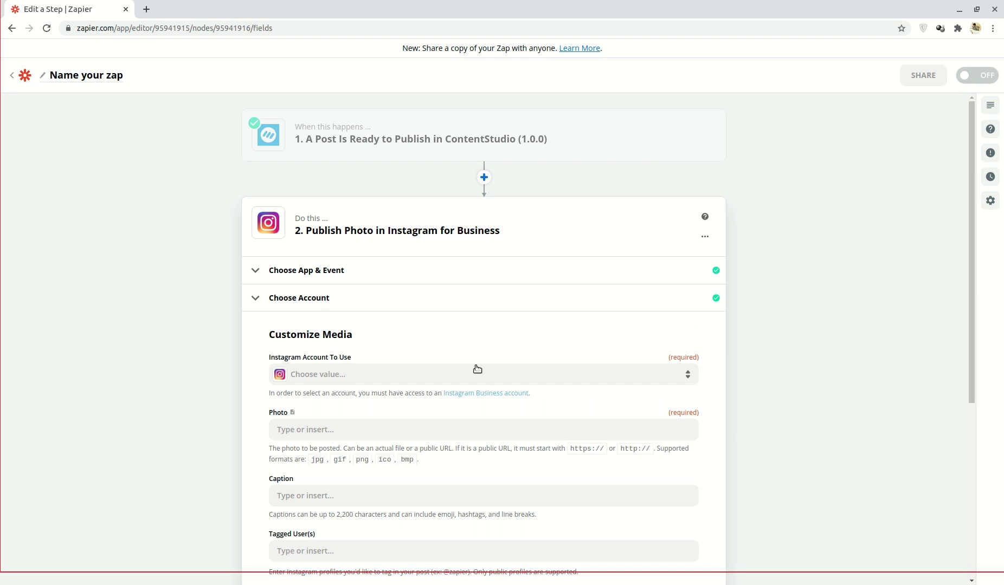
{"action": "scroll", "coordinate": [418, 315], "scroll_direction": "down", "scroll_amount": 3}
- Post to Watch Man!, mapping Image Url into Photo and Post Caption into Caption
{"action": "left_click", "coordinate": [355, 233]}
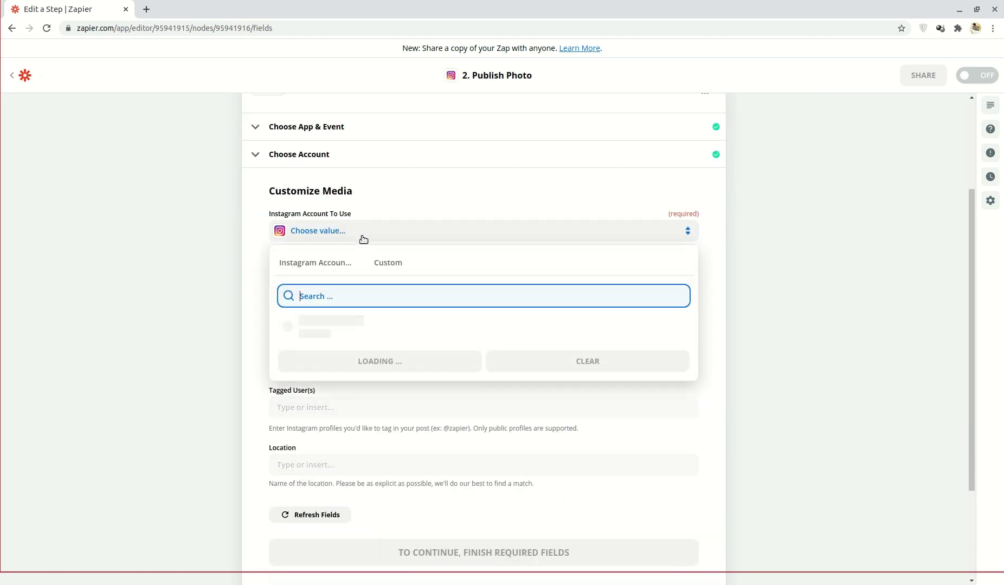
{"action": "left_click", "coordinate": [347, 410]}
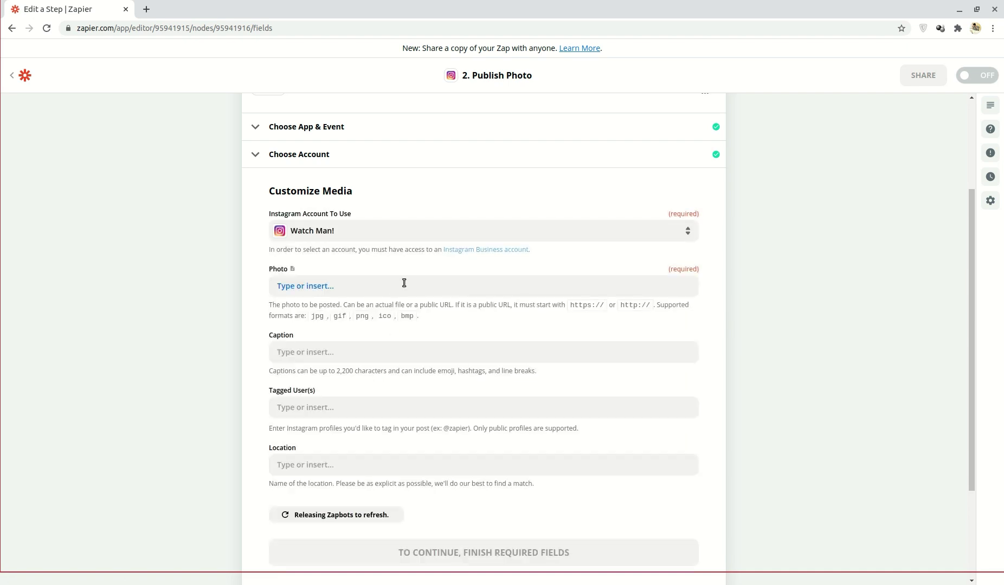
{"action": "left_click", "coordinate": [404, 283]}
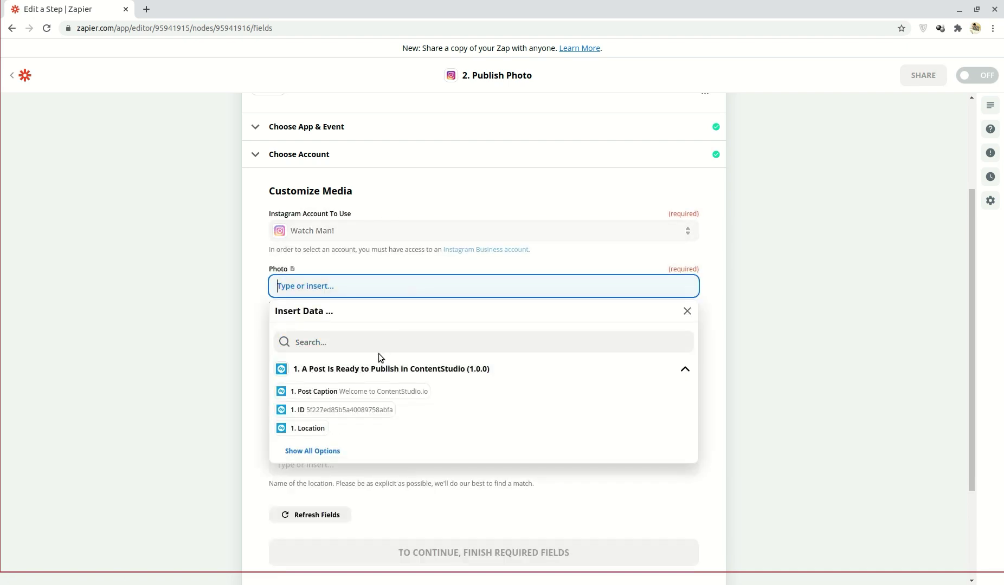
{"action": "left_click", "coordinate": [320, 451]}
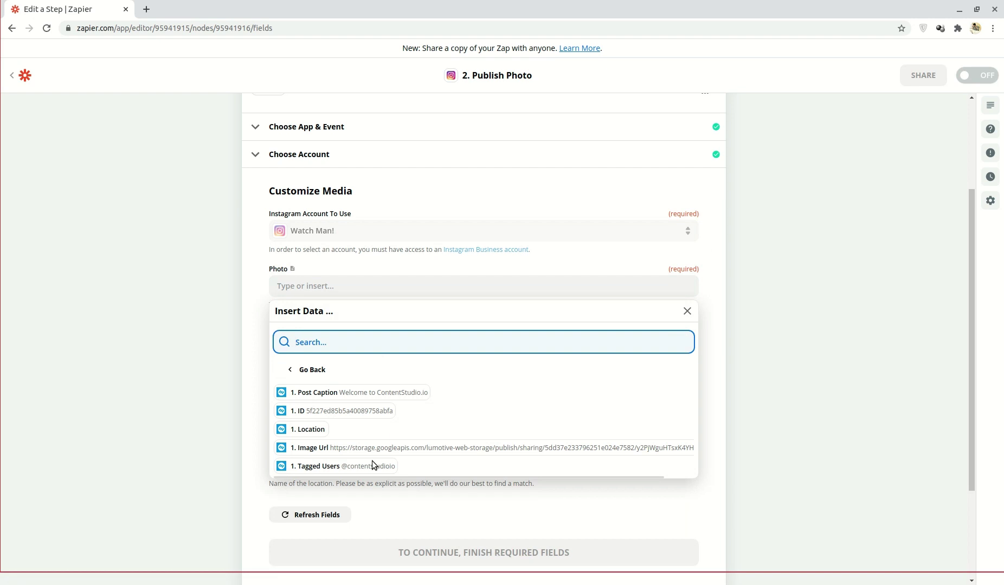
{"action": "left_click", "coordinate": [377, 451]}
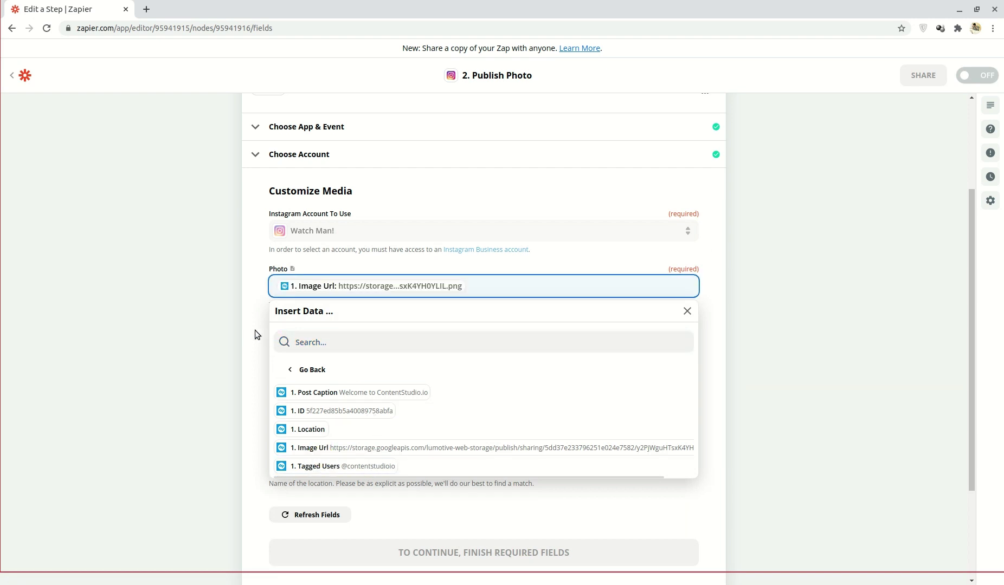
{"action": "left_click", "coordinate": [266, 329]}
{"action": "left_click", "coordinate": [319, 352]}
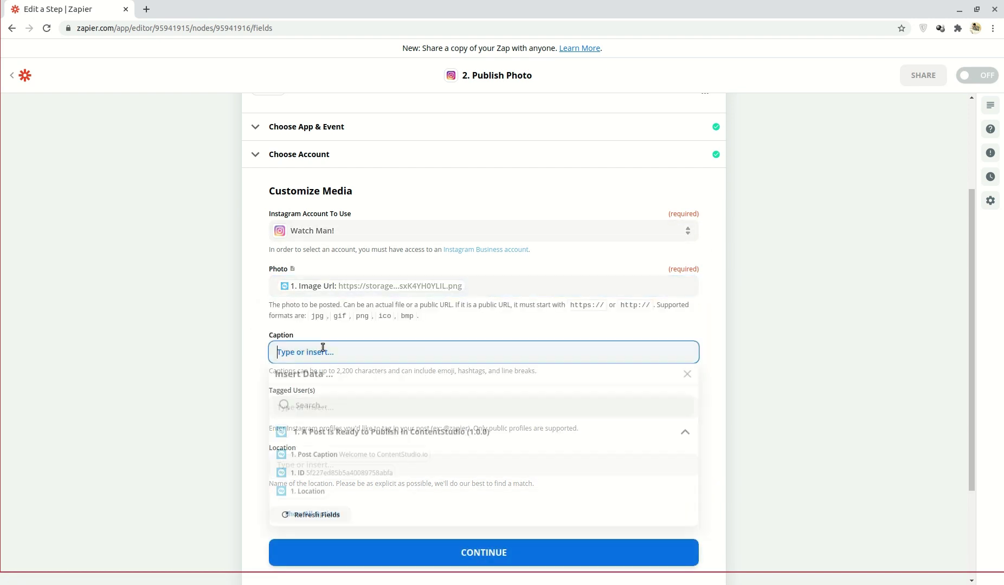
{"action": "left_click", "coordinate": [332, 458]}
{"action": "left_click", "coordinate": [250, 397]}
- Map Tagged Users into Tagged User(s) and Location into Location, then save the media settings
{"action": "scroll", "coordinate": [327, 395], "scroll_direction": "down", "scroll_amount": 1}
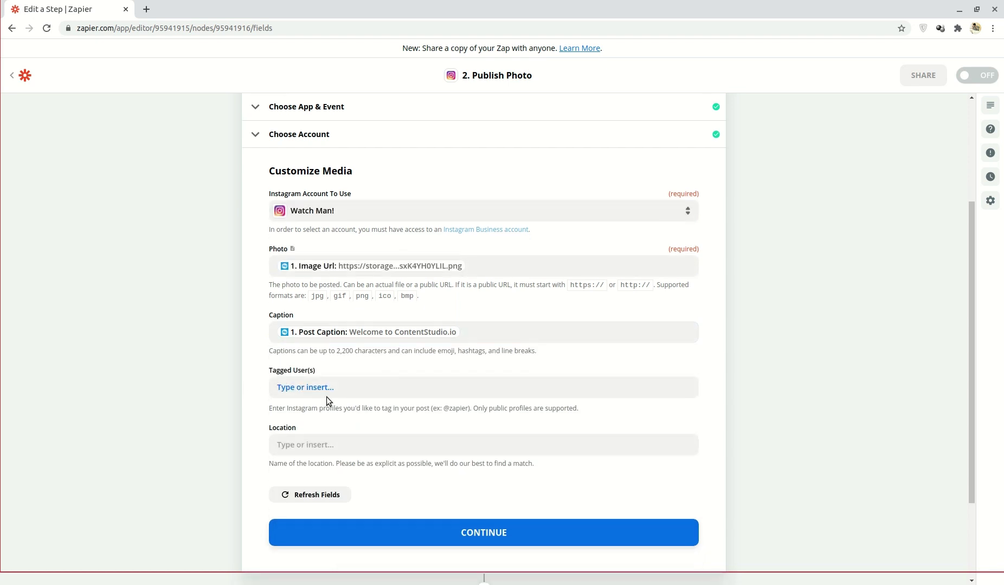
{"action": "left_click", "coordinate": [338, 370]}
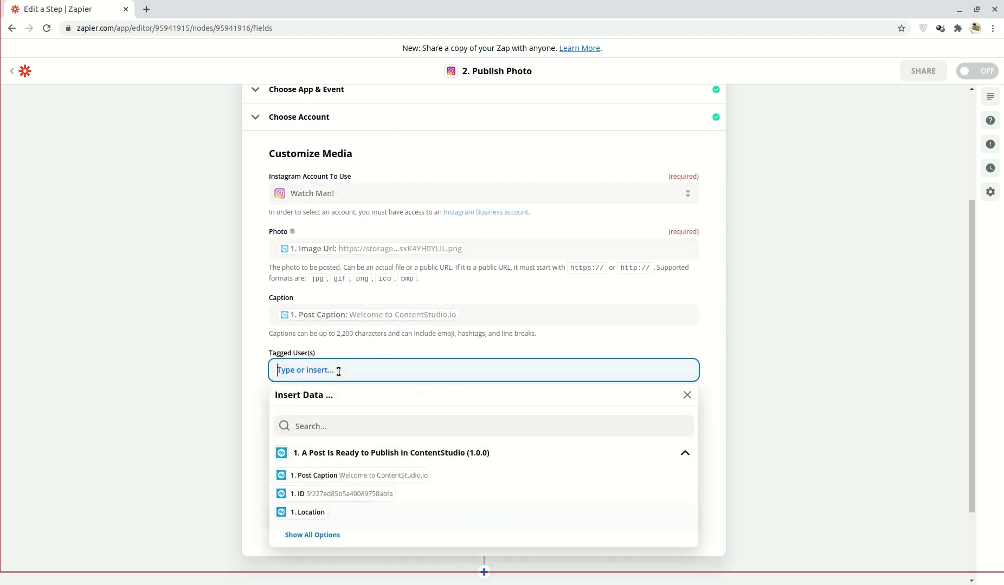
{"action": "left_click", "coordinate": [320, 537]}
{"action": "scroll", "coordinate": [356, 494], "scroll_direction": "down", "scroll_amount": 2}
{"action": "left_click", "coordinate": [336, 447]}
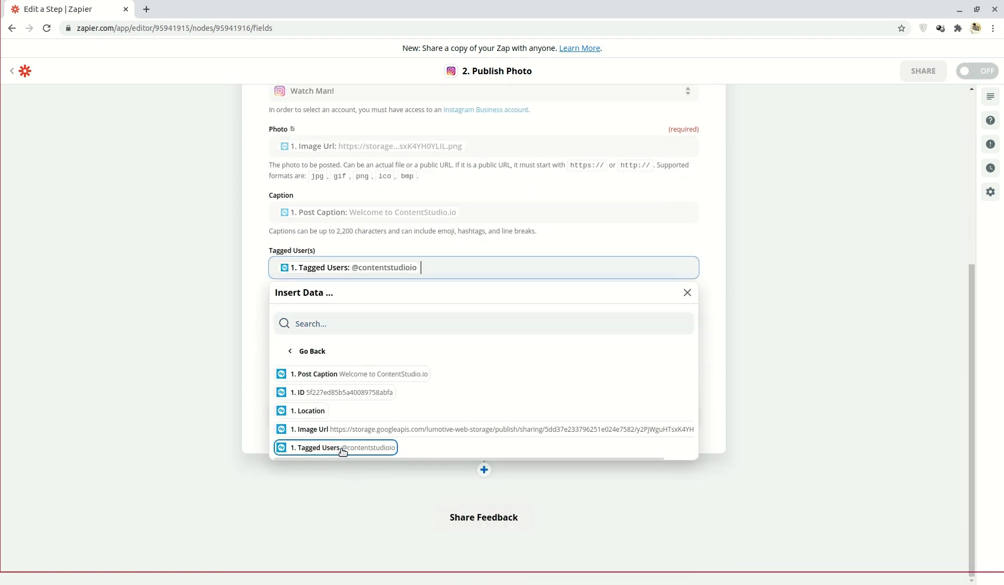
{"action": "left_click", "coordinate": [254, 338]}
{"action": "left_click", "coordinate": [326, 353]}
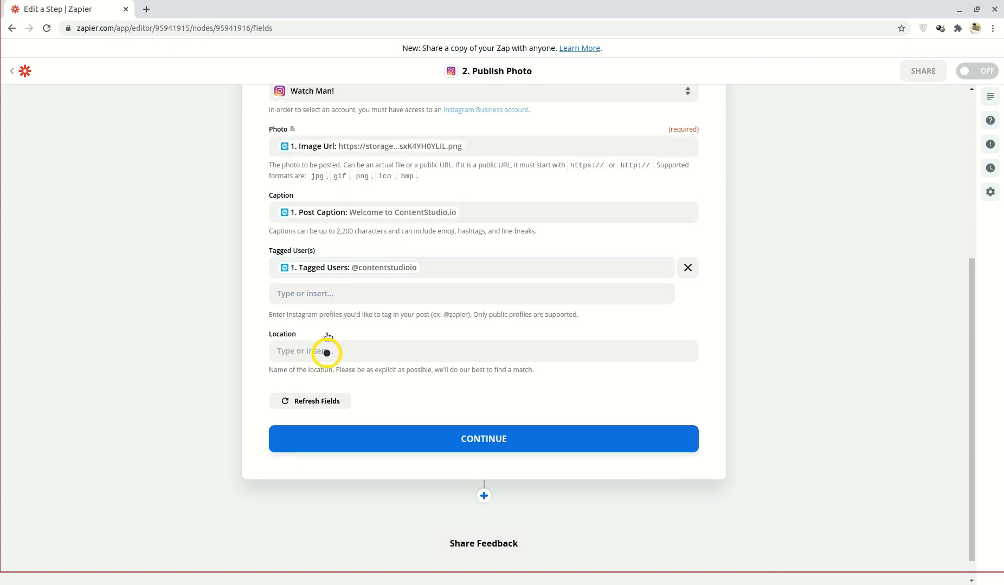
{"action": "left_click", "coordinate": [307, 493]}
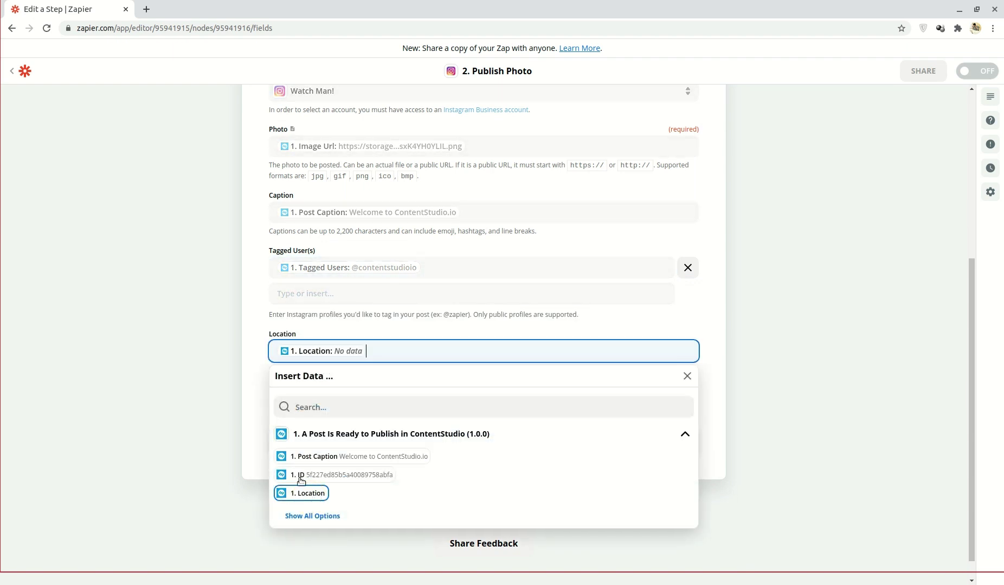
{"action": "left_click", "coordinate": [240, 386]}
{"action": "left_click", "coordinate": [410, 438]}
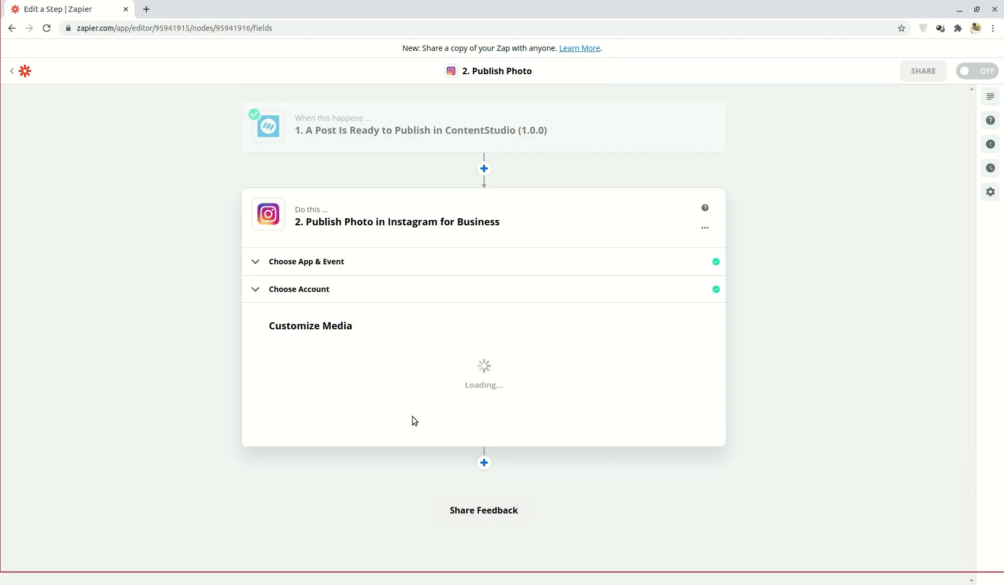
- Send a test photo to Instagram for Business and turn the Zap on
{"action": "scroll", "coordinate": [439, 395], "scroll_direction": "down", "scroll_amount": 2}
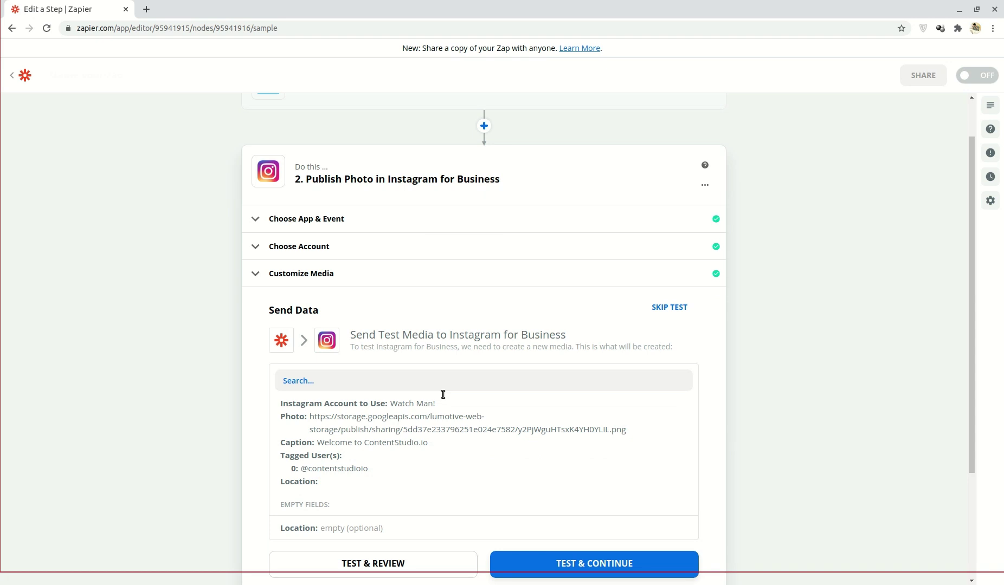
{"action": "scroll", "coordinate": [558, 406], "scroll_direction": "down", "scroll_amount": 3}
{"action": "left_click", "coordinate": [560, 408]}
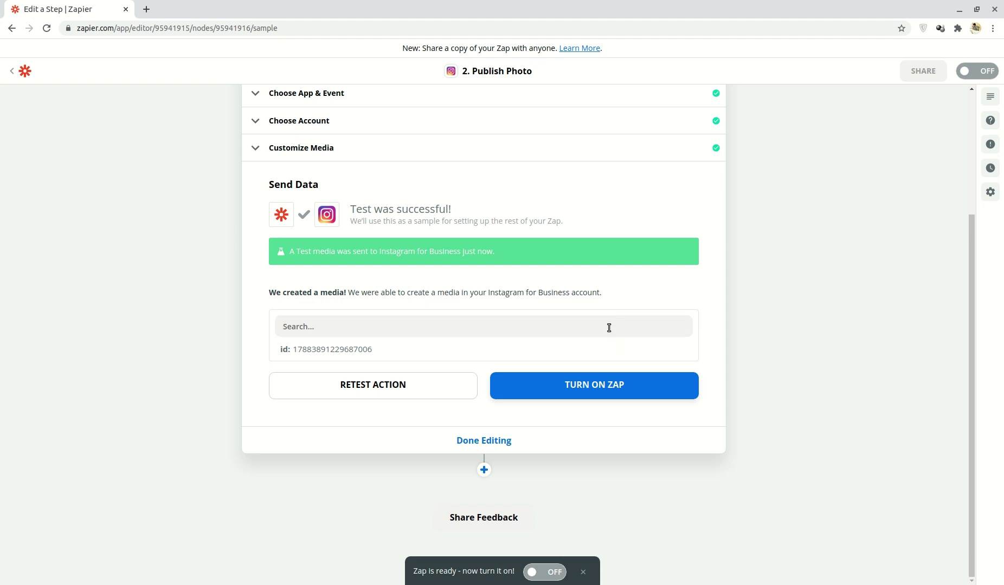
{"action": "left_click", "coordinate": [586, 382]}
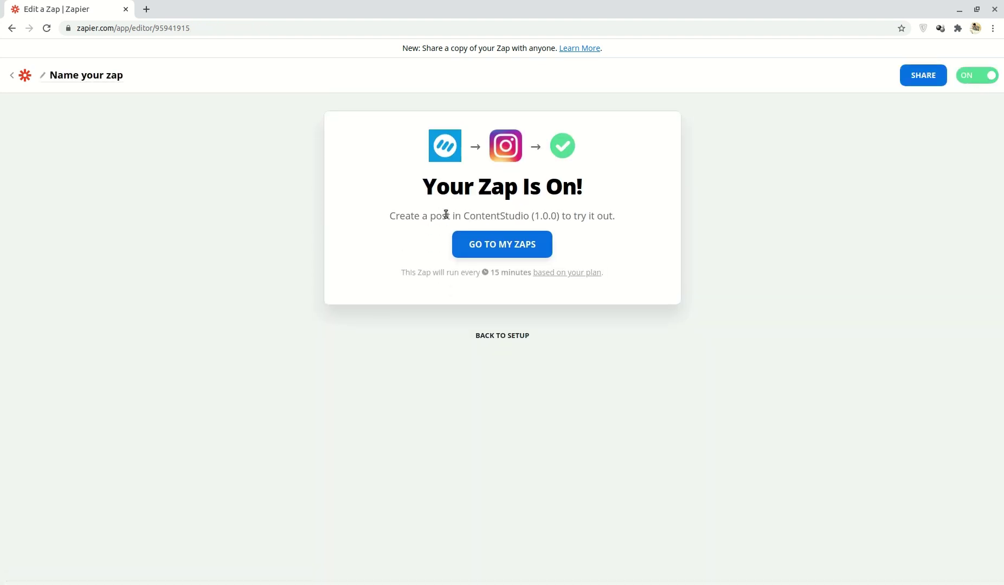
- Rename the Zap to 'Instagram Posting via ContentStudio' and return to My Zaps
{"action": "left_click", "coordinate": [112, 76]}
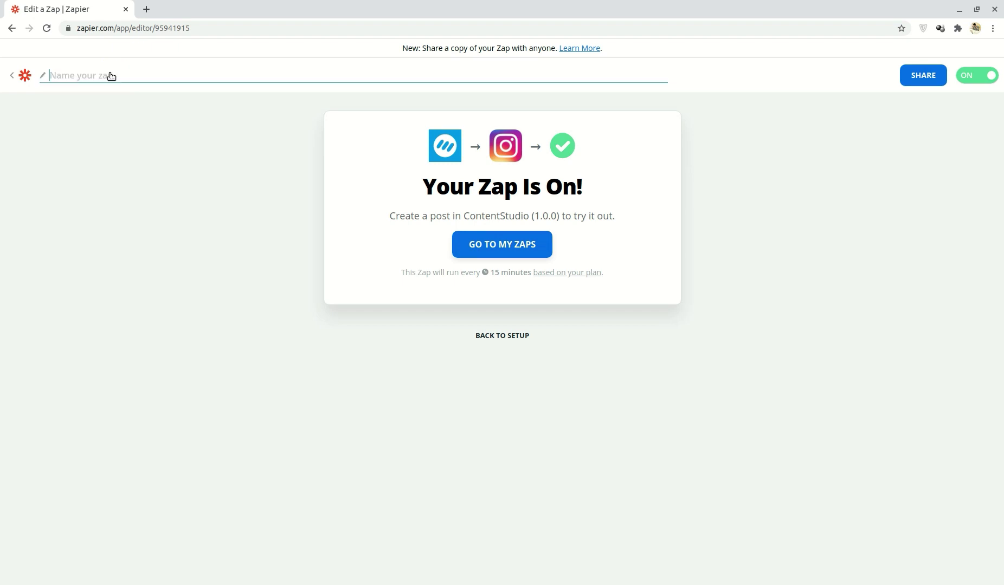
{"action": "type", "text": "Instagram Po"}
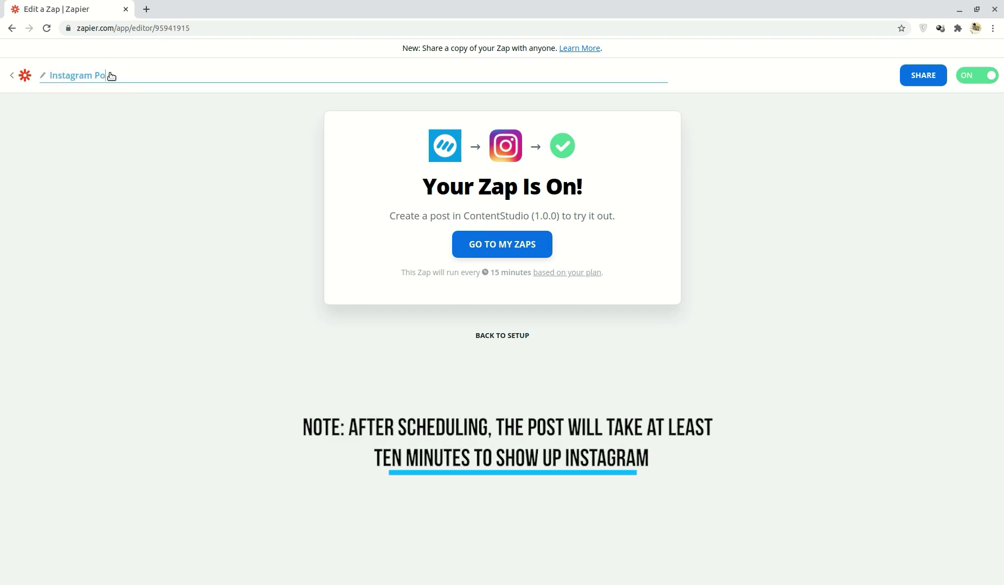
{"action": "type", "text": "sting via ContentStudio"}
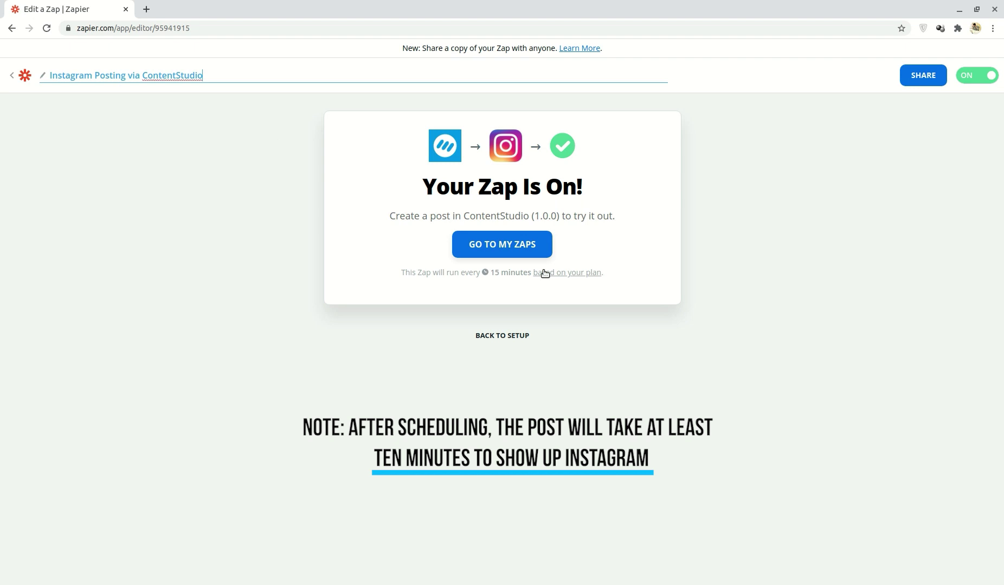
{"action": "left_click", "coordinate": [533, 248]}
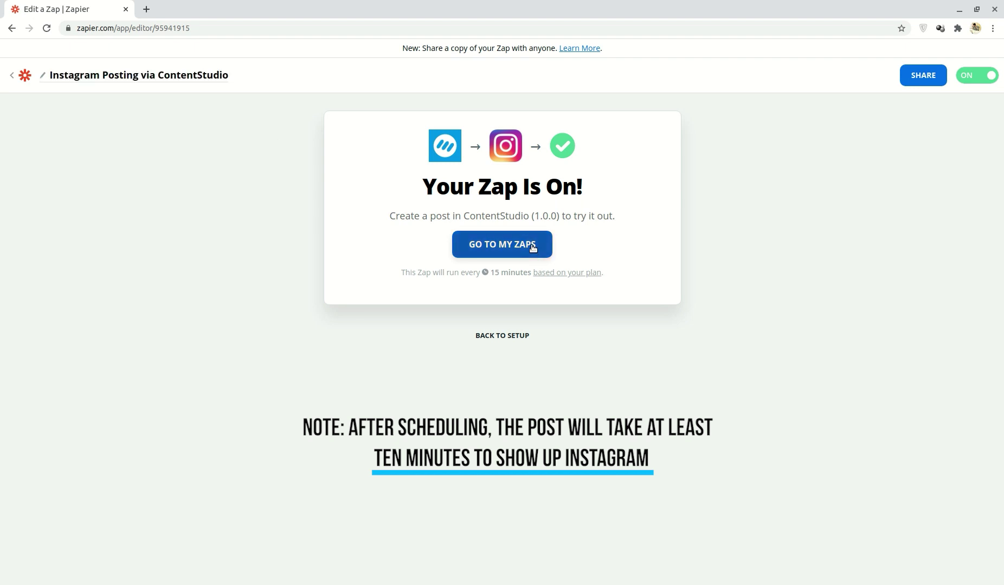